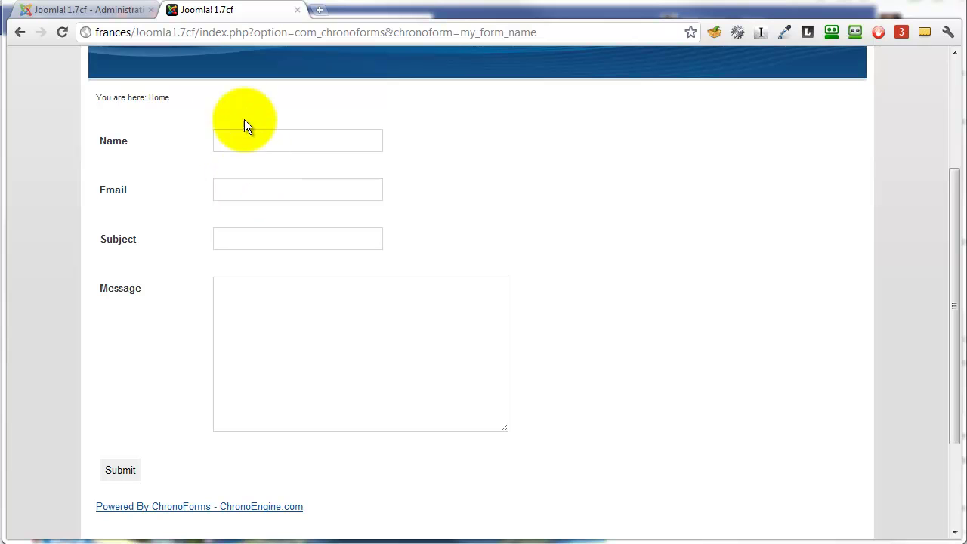
Open my_form_name in the form wizard and add a second Email action to On Submit, between the admin email and the thanks message.
{"action": "left_click", "coordinate": [109, 10]}
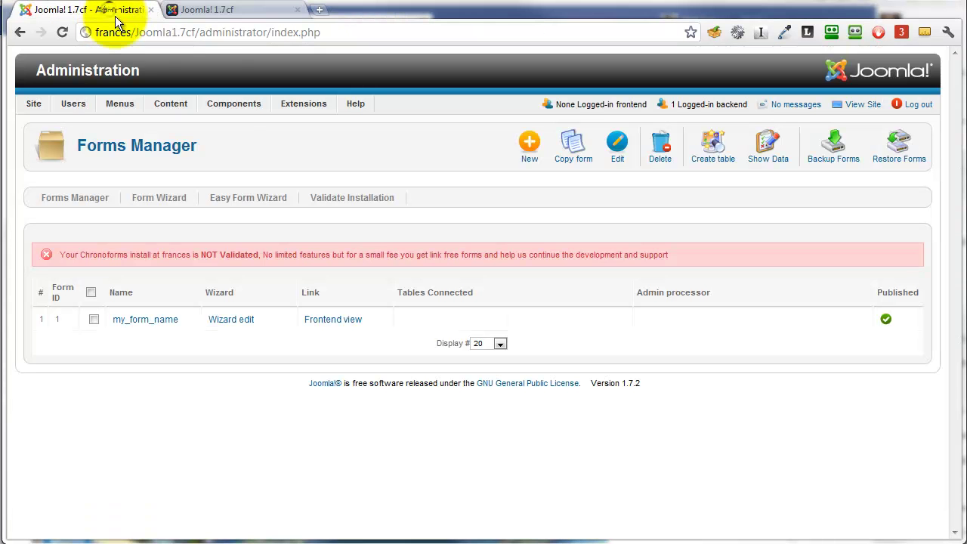
{"action": "left_click", "coordinate": [235, 323]}
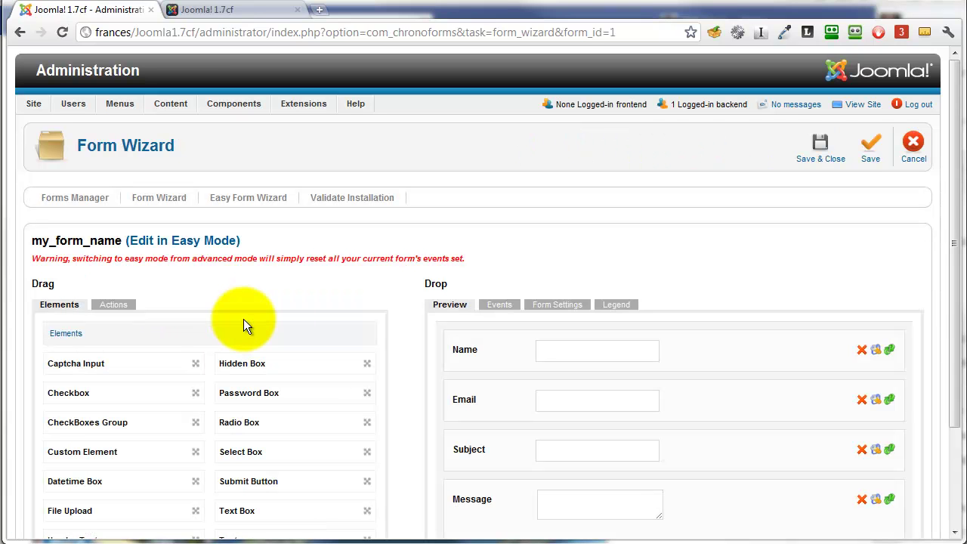
{"action": "left_click", "coordinate": [517, 307]}
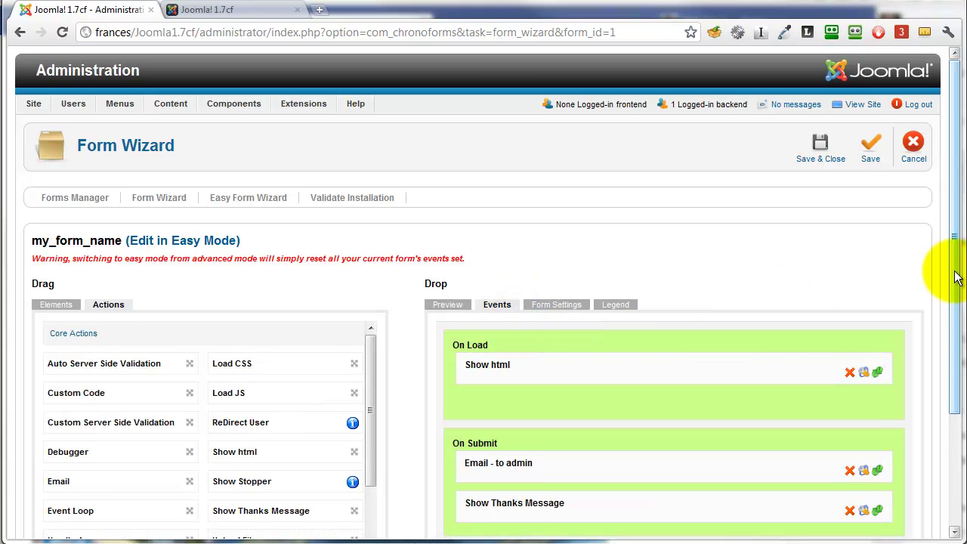
{"action": "left_click_drag", "start_coordinate": [954, 270], "coordinate": [959, 374]}
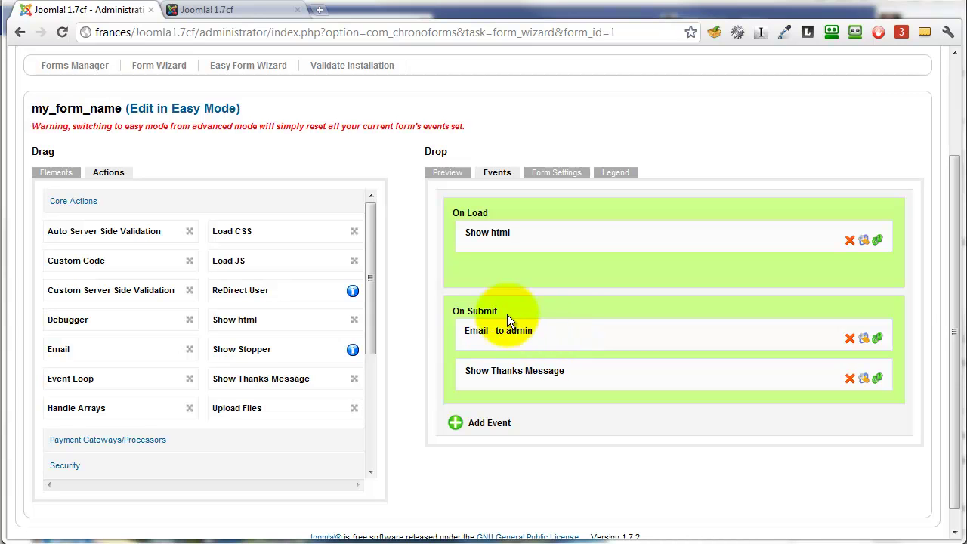
{"action": "left_click_drag", "start_coordinate": [54, 352], "coordinate": [495, 387]}
{"action": "left_click_drag", "start_coordinate": [876, 421], "coordinate": [882, 386]}
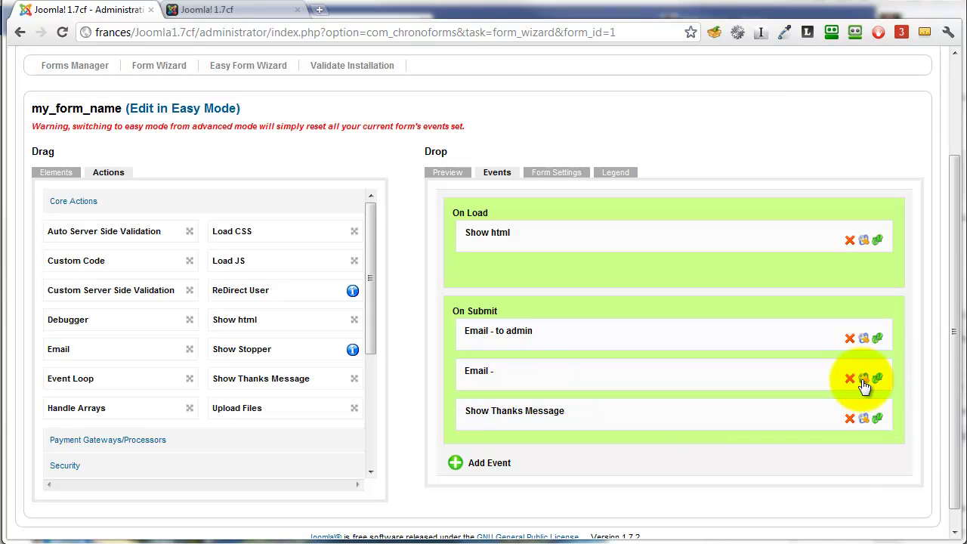
Enable the new Email action and set its action label to "to User".
{"action": "left_click", "coordinate": [864, 379]}
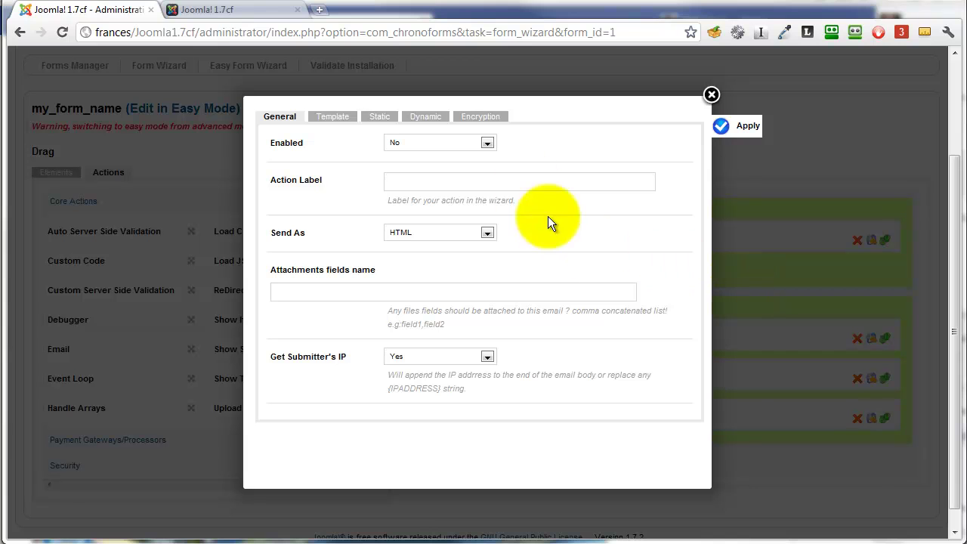
{"action": "left_click", "coordinate": [484, 144]}
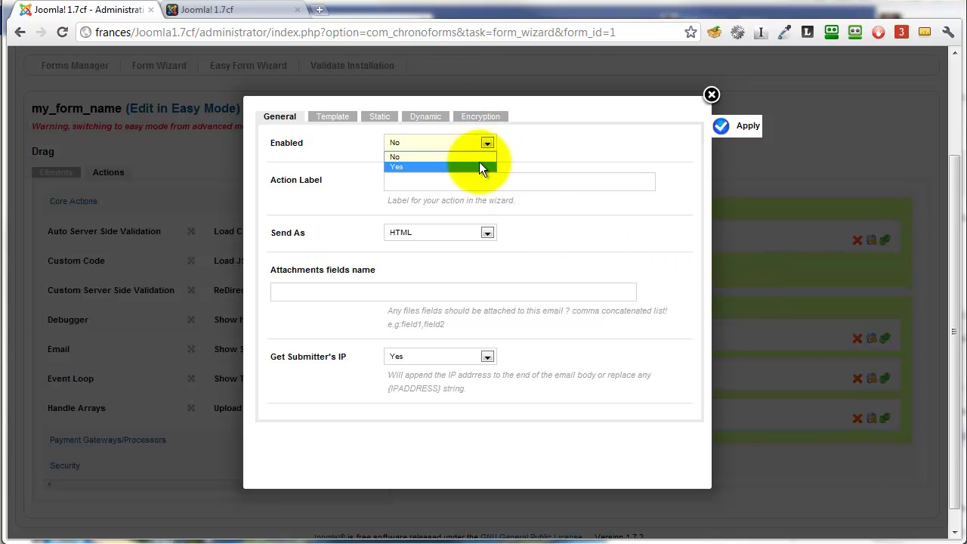
{"action": "left_click", "coordinate": [479, 162]}
{"action": "left_click", "coordinate": [480, 178]}
{"action": "type", "text": "to User"}
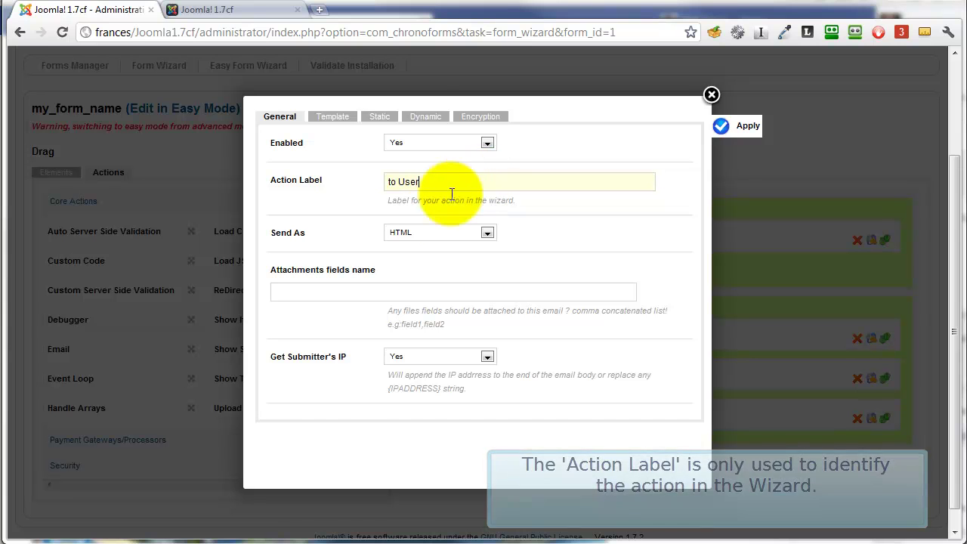
Set the email's static subject to "Thanks for your message" and From name to "Site Admin", and fill in the sender's email address.
{"action": "left_click", "coordinate": [332, 116]}
{"action": "left_click", "coordinate": [381, 122]}
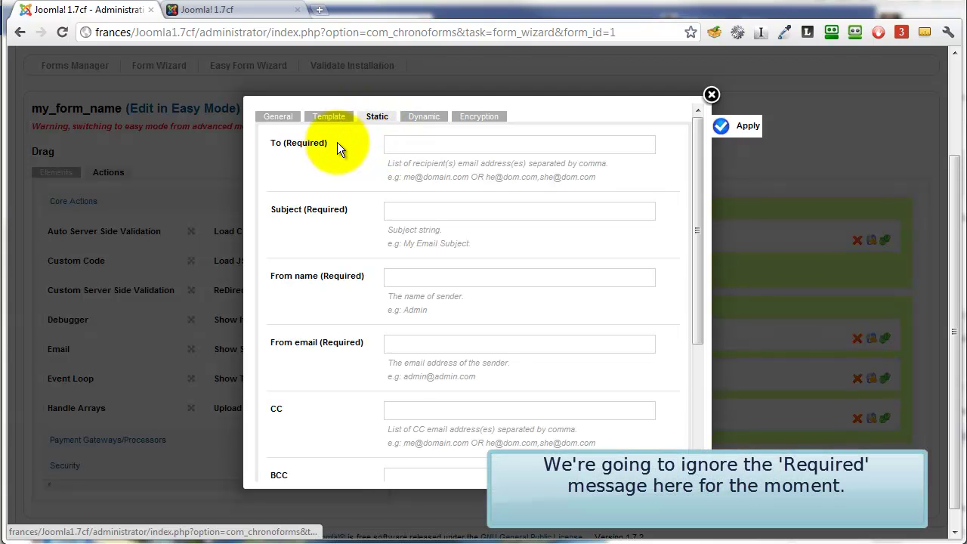
{"action": "left_click", "coordinate": [408, 207]}
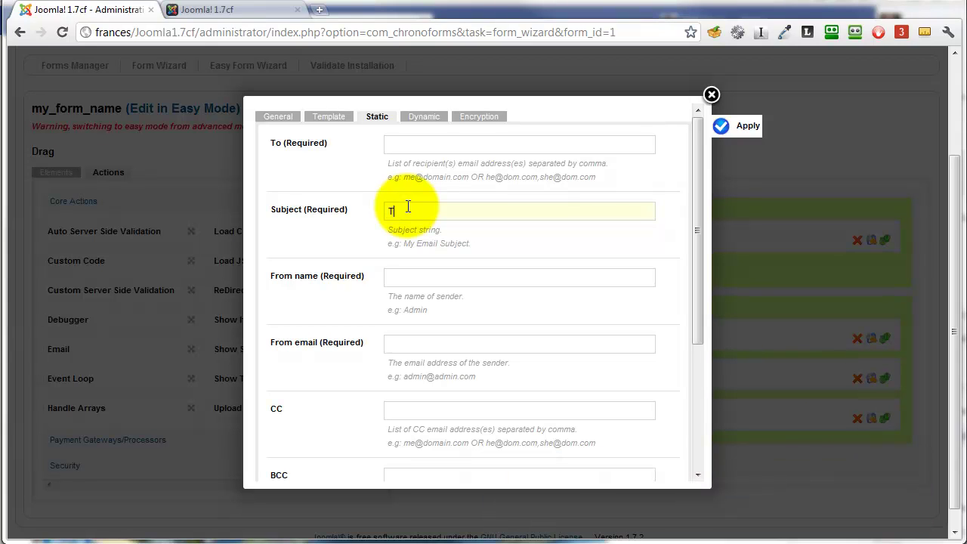
{"action": "type", "text": "Thanks for your message"}
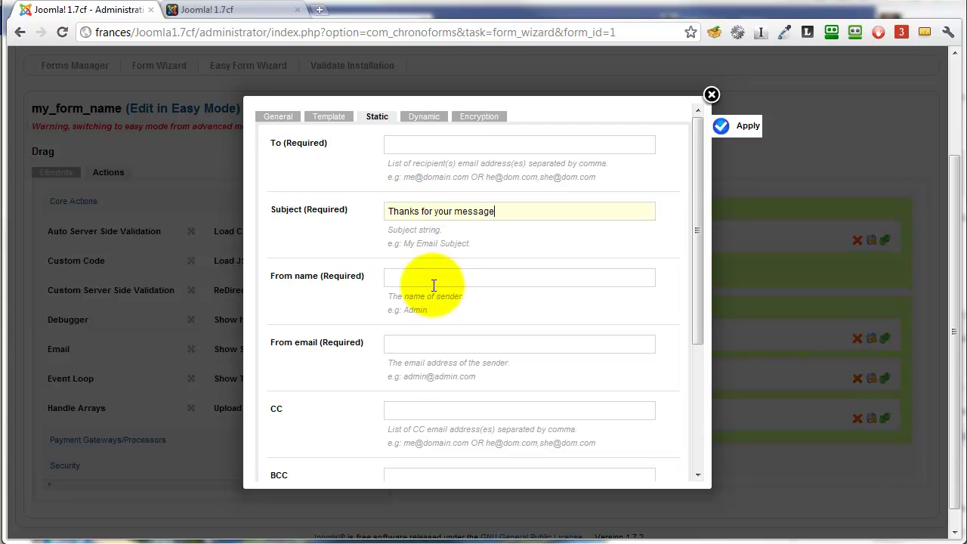
{"action": "left_click", "coordinate": [390, 277]}
{"action": "type", "text": "S"}
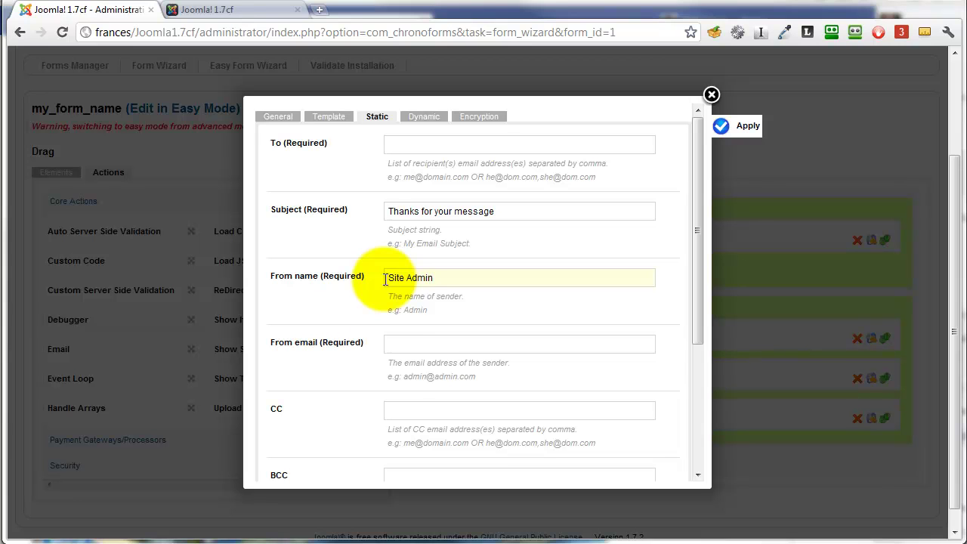
{"action": "type", "text": "ite Admin"}
{"action": "left_click", "coordinate": [430, 347]}
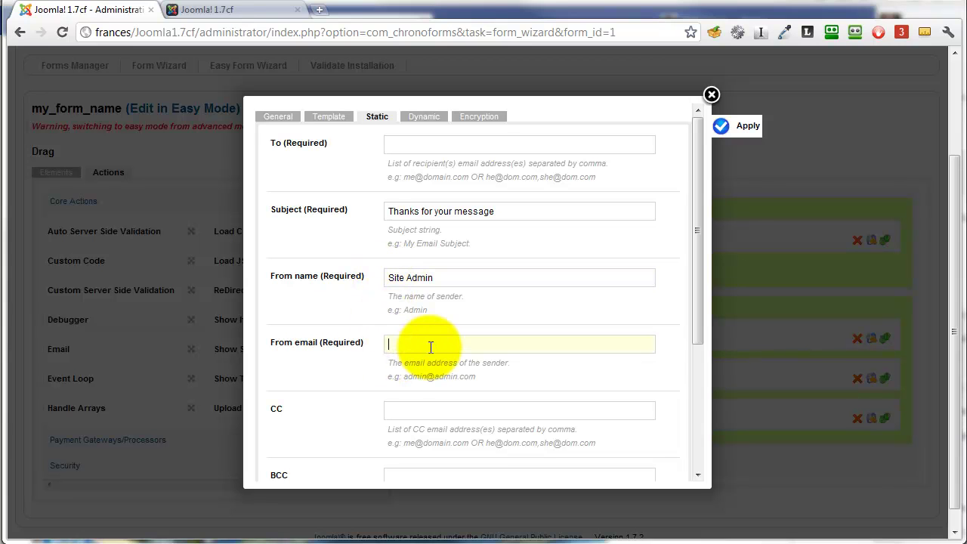
{"action": "type", "text": "admin@mydomain.com"}
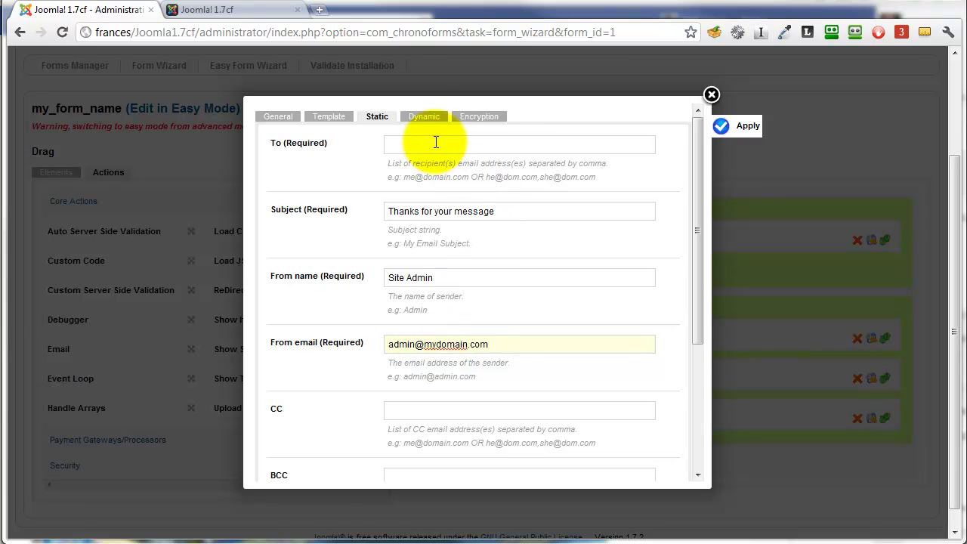
Apply the new Email action's settings and close them, leaving Dynamic To empty.
{"action": "left_click", "coordinate": [424, 119]}
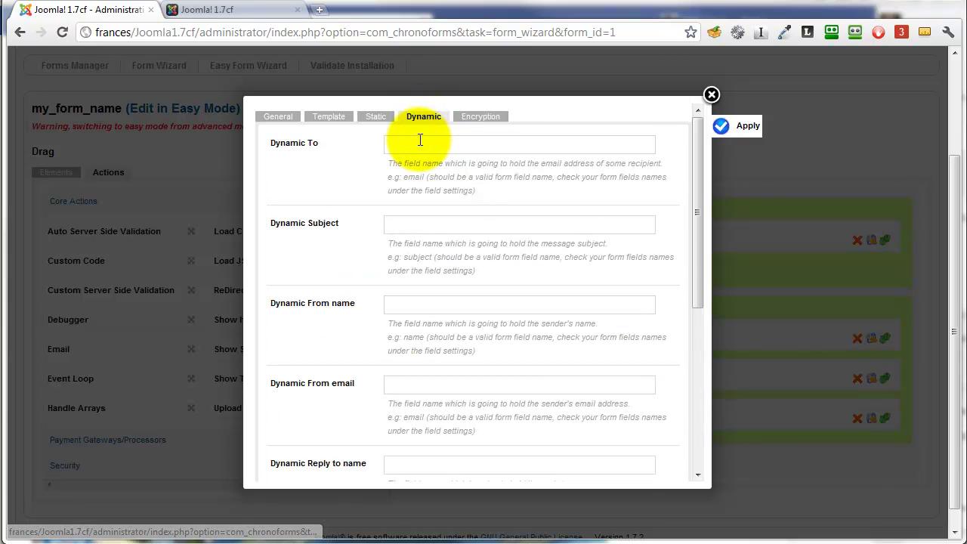
{"action": "left_click", "coordinate": [420, 142]}
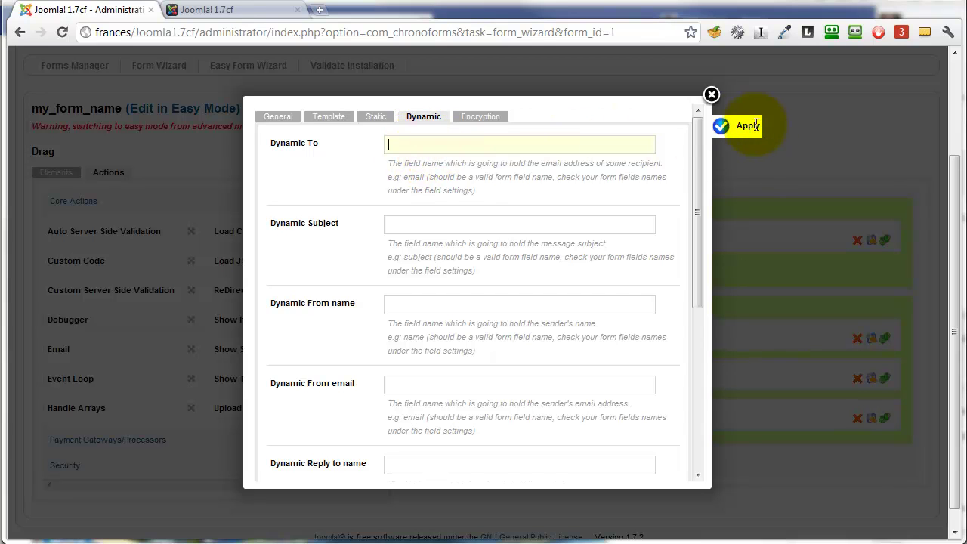
{"action": "left_click", "coordinate": [719, 128]}
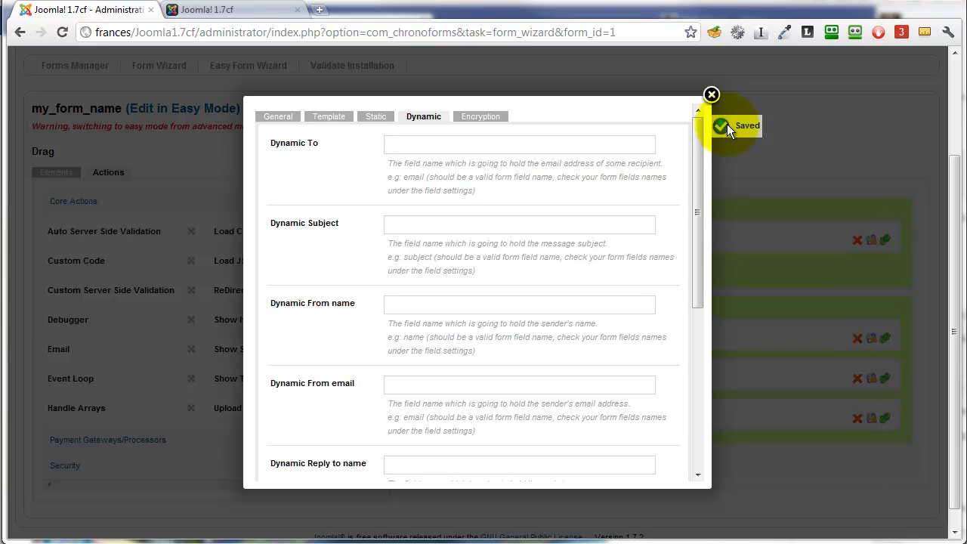
{"action": "left_click", "coordinate": [712, 96]}
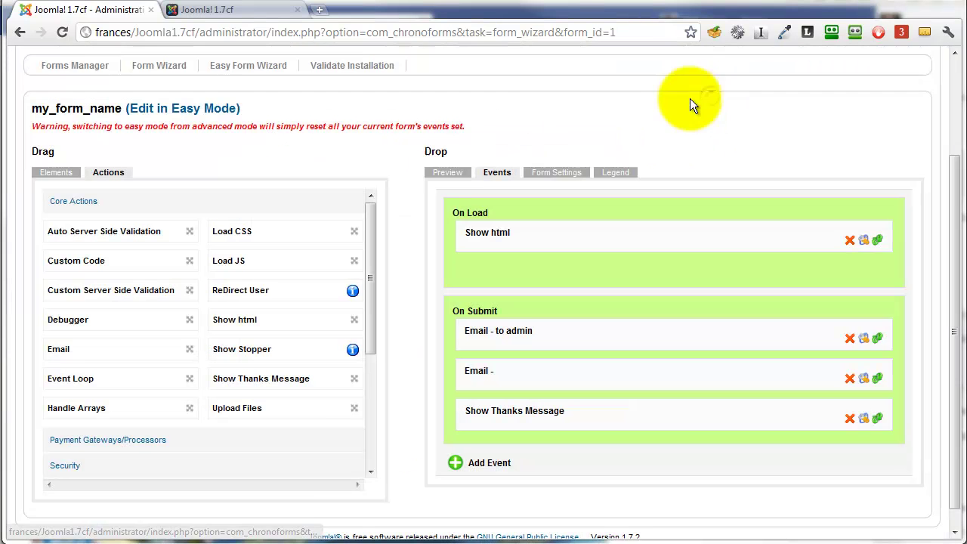
Check the field name of the form's Email text box in its settings.
{"action": "left_click", "coordinate": [457, 177]}
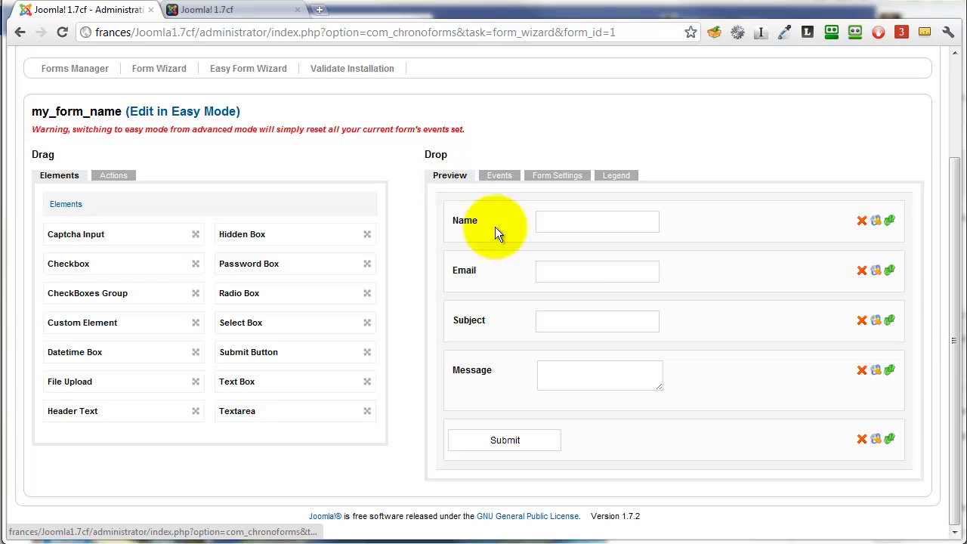
{"action": "left_click", "coordinate": [876, 270]}
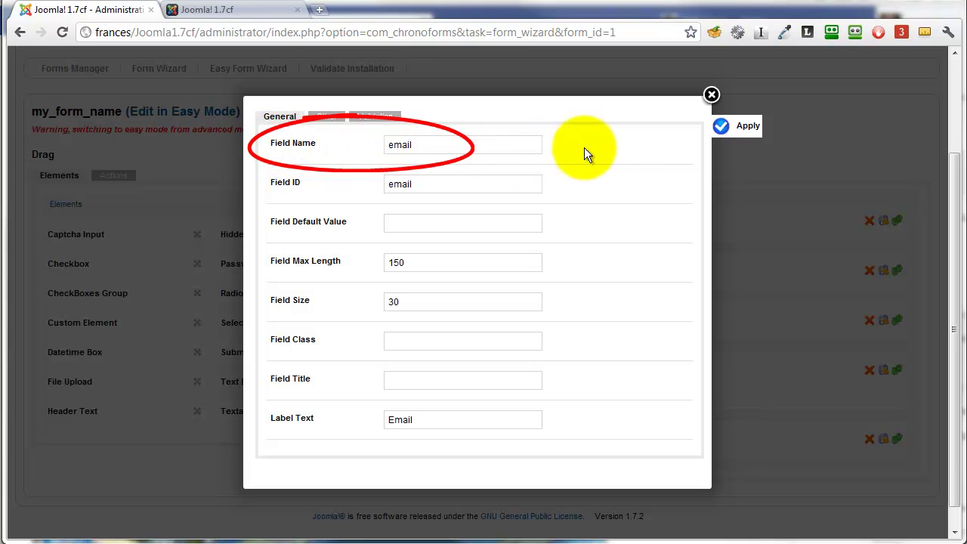
{"action": "left_click", "coordinate": [711, 95]}
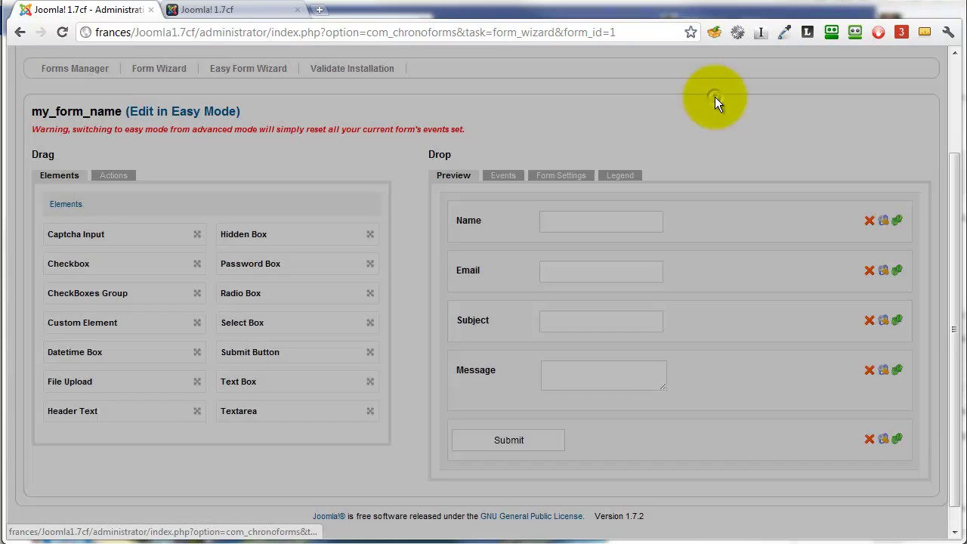
Set Dynamic To of the new, unlabelled On Submit Email action to "email" and apply the change.
{"action": "left_click", "coordinate": [504, 180]}
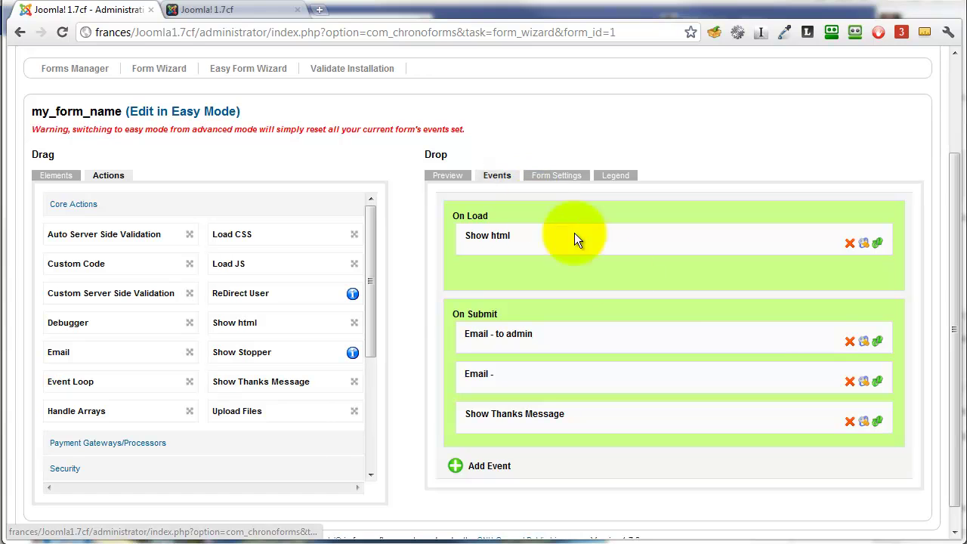
{"action": "left_click", "coordinate": [863, 383]}
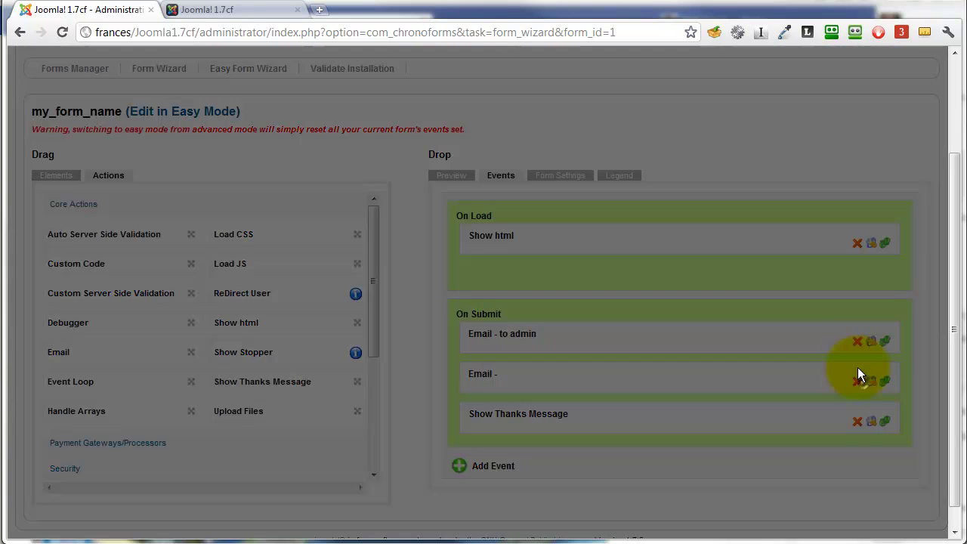
{"action": "left_click", "coordinate": [427, 120]}
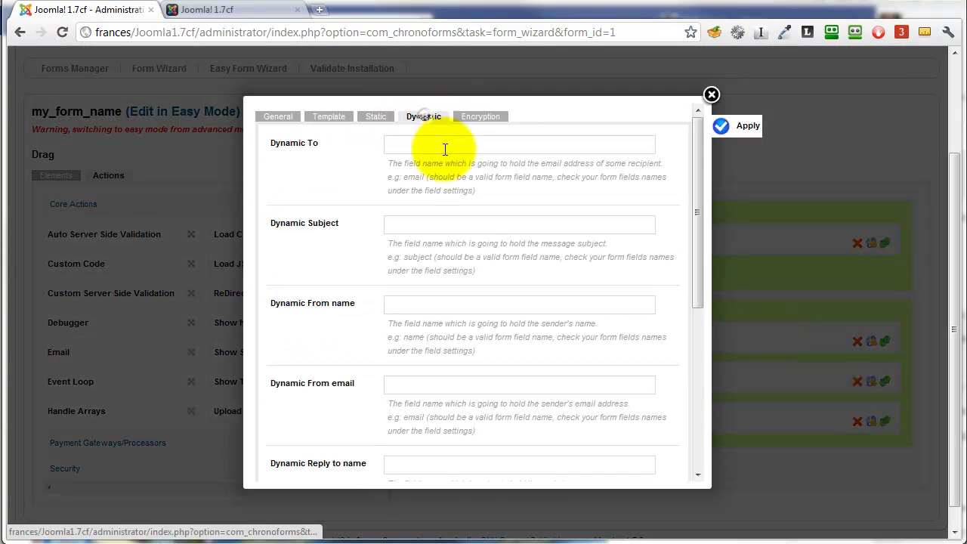
{"action": "type", "text": "email"}
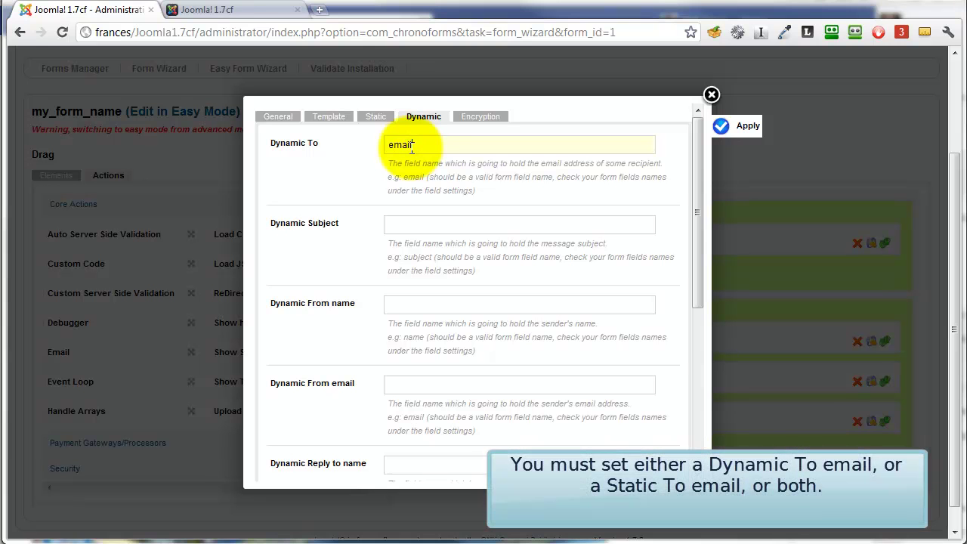
{"action": "left_click", "coordinate": [340, 172]}
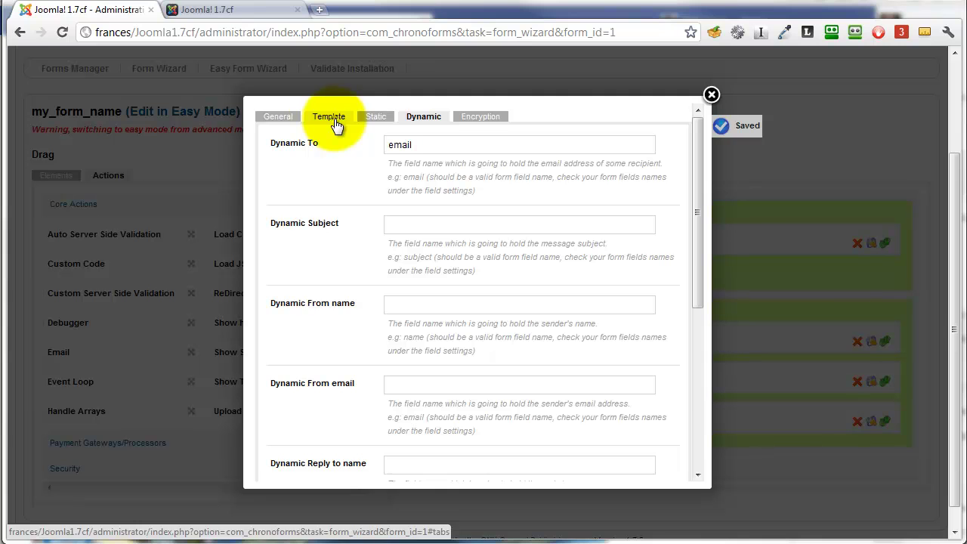
Write the email template "Dear {name}, Thank you for your message. Site admin" on separate lines, apply it and close the action's settings.
{"action": "left_click", "coordinate": [329, 121]}
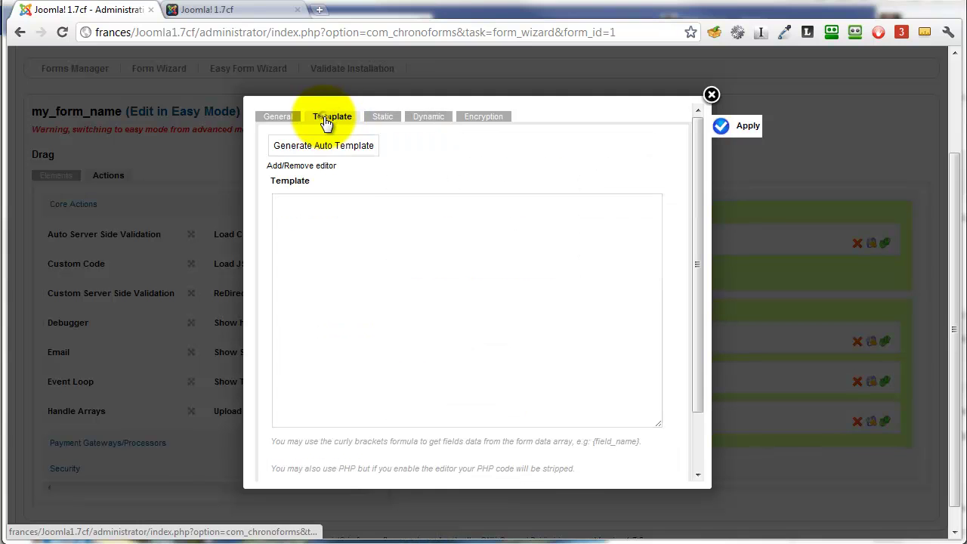
{"action": "left_click", "coordinate": [328, 219]}
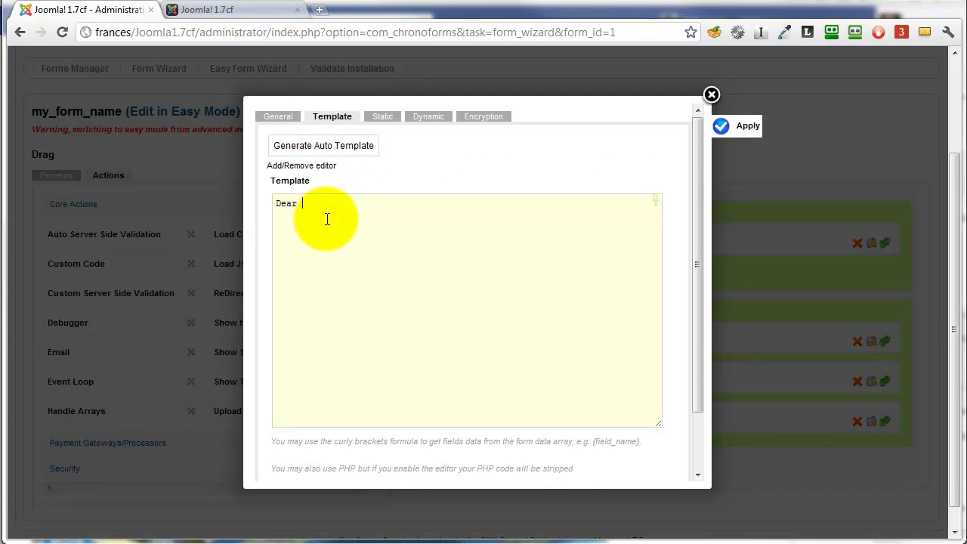
{"action": "type", "text": "Dear {name},  "}
{"action": "type", "text": "Than"}
{"action": "type", "text": "k you for your mes"}
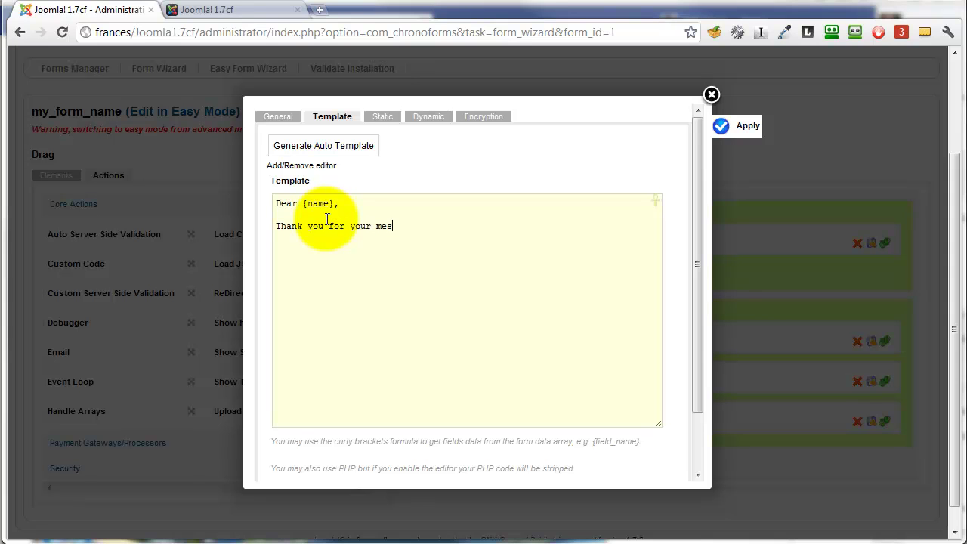
{"action": "type", "text": "sage."}
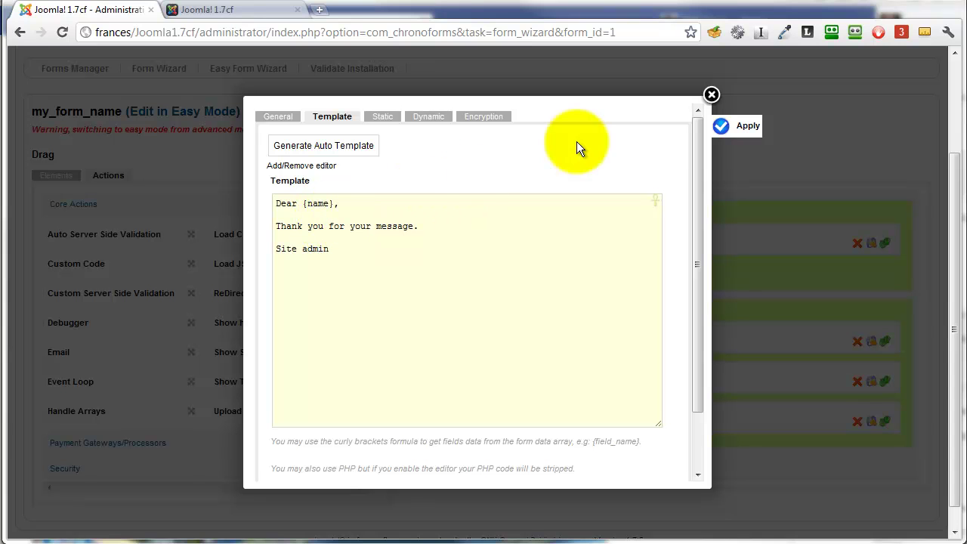
{"action": "left_click", "coordinate": [725, 125]}
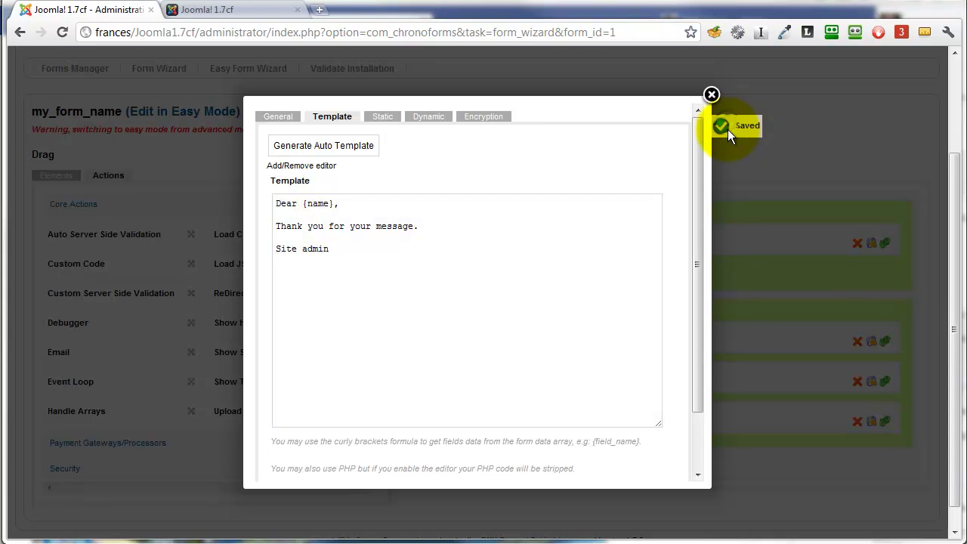
{"action": "left_click", "coordinate": [712, 95]}
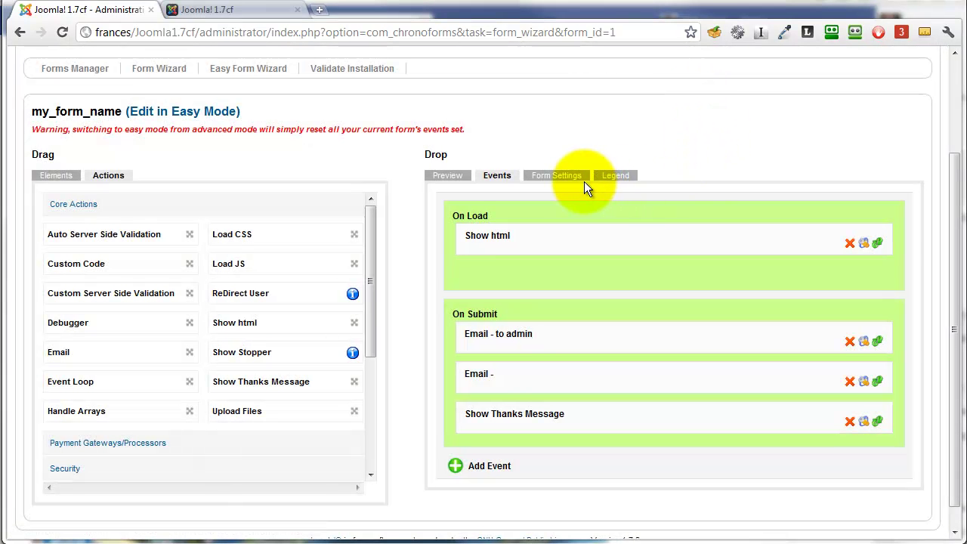
Add a Debugger action at the end of the On Submit event and save the form.
{"action": "left_click_drag", "start_coordinate": [83, 322], "coordinate": [563, 446]}
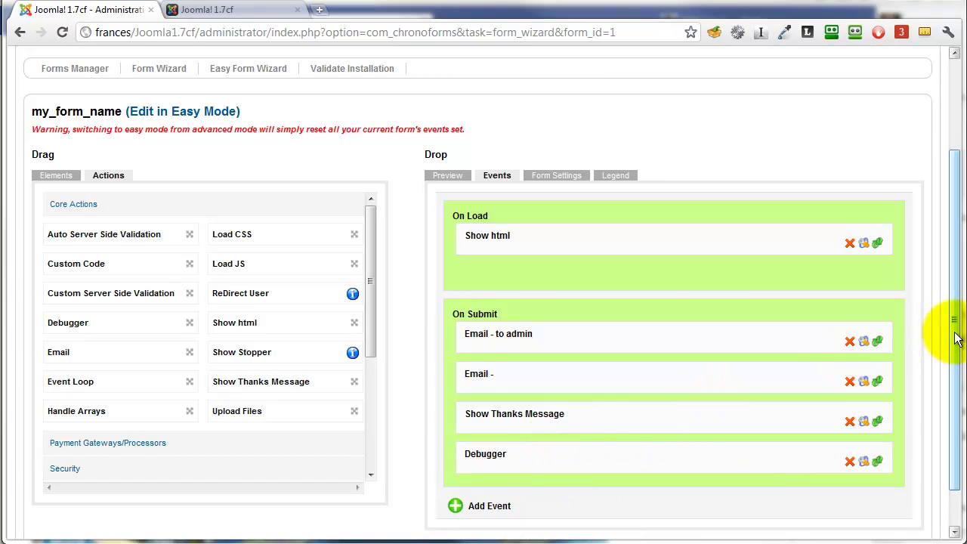
{"action": "left_click_drag", "start_coordinate": [952, 327], "coordinate": [952, 183]}
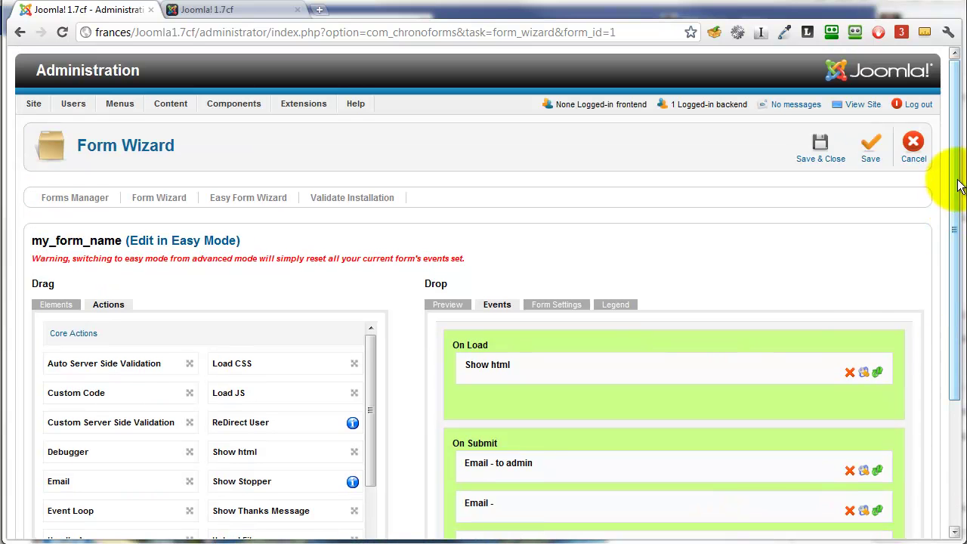
{"action": "left_click", "coordinate": [872, 151]}
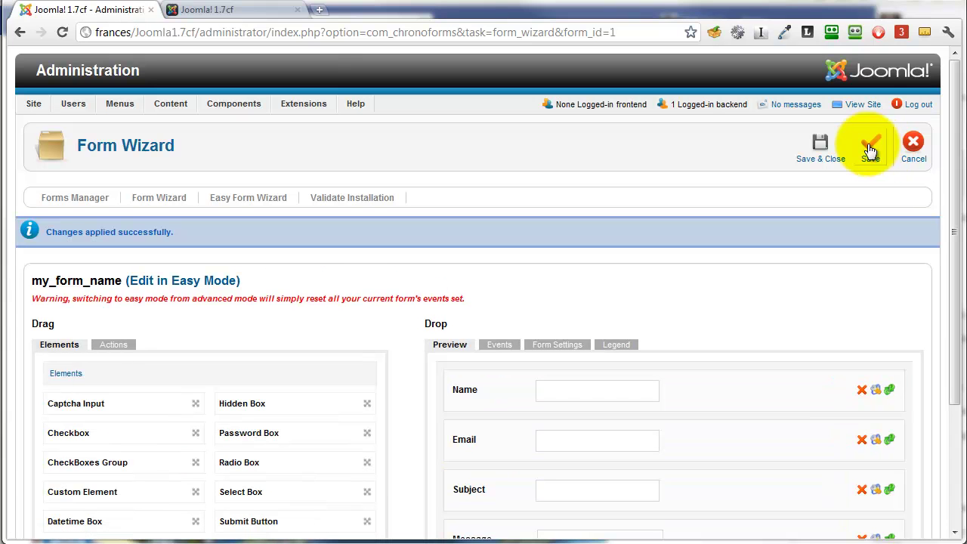
Switch to the site's front-end contact form and fill in the test sender's name and e-mail address.
{"action": "left_click", "coordinate": [252, 14]}
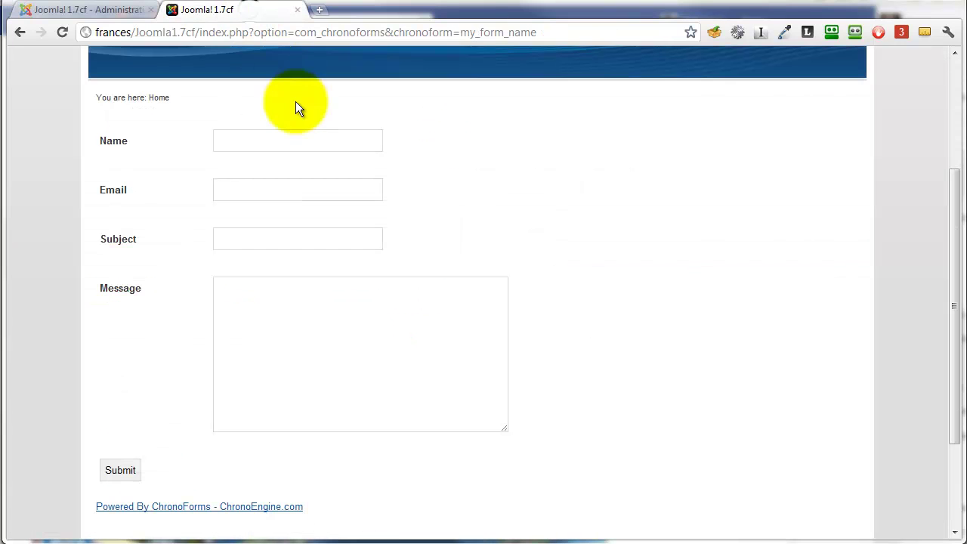
{"action": "left_click", "coordinate": [221, 138]}
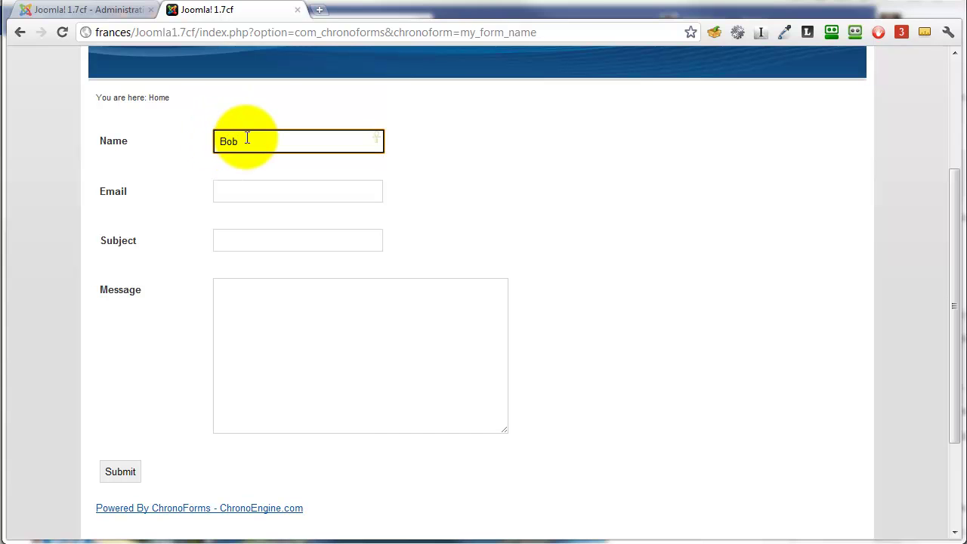
{"action": "left_click", "coordinate": [247, 189]}
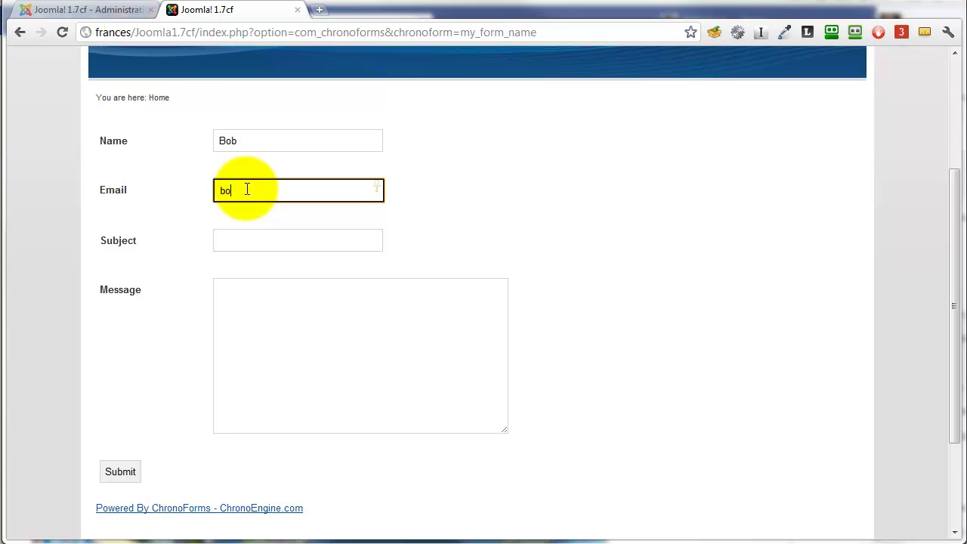
{"action": "type", "text": "bob@example.com"}
{"action": "key", "text": "Tab"}
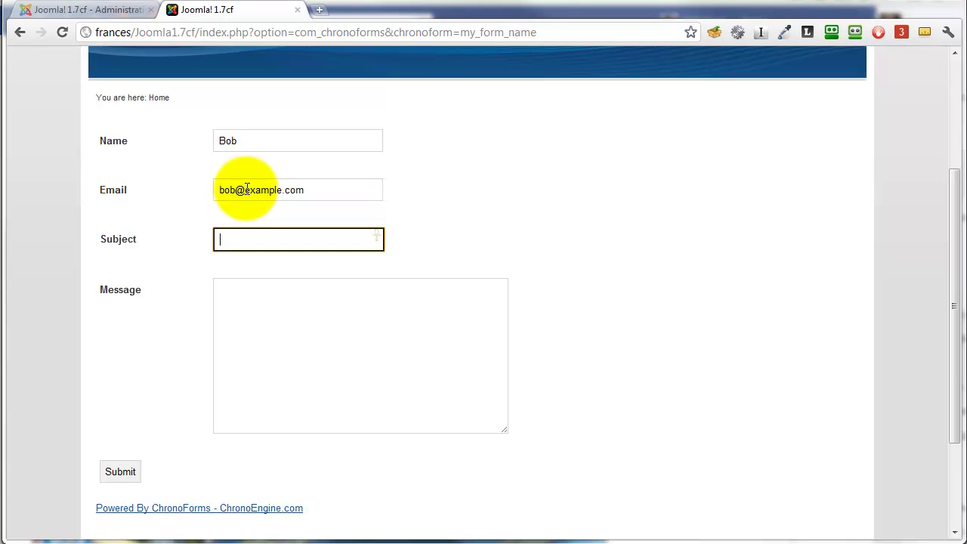
Enter the subject "Problems" and the message "I have a problem, please fix it.", submit the form and view the debug output.
{"action": "type", "text": "Problems"}
{"action": "key", "text": "Tab"}
{"action": "type", "text": "I have a pr"}
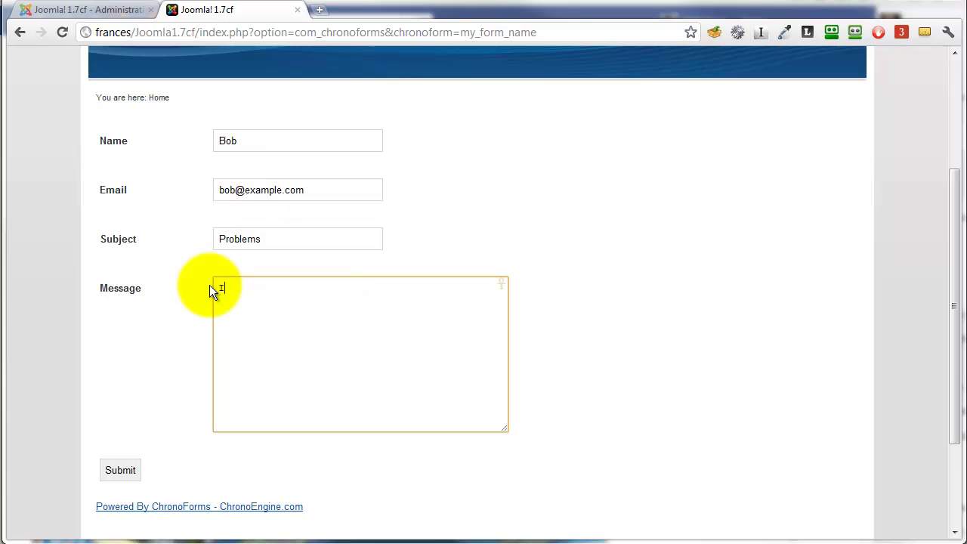
{"action": "type", "text": "oblem, please fix it."}
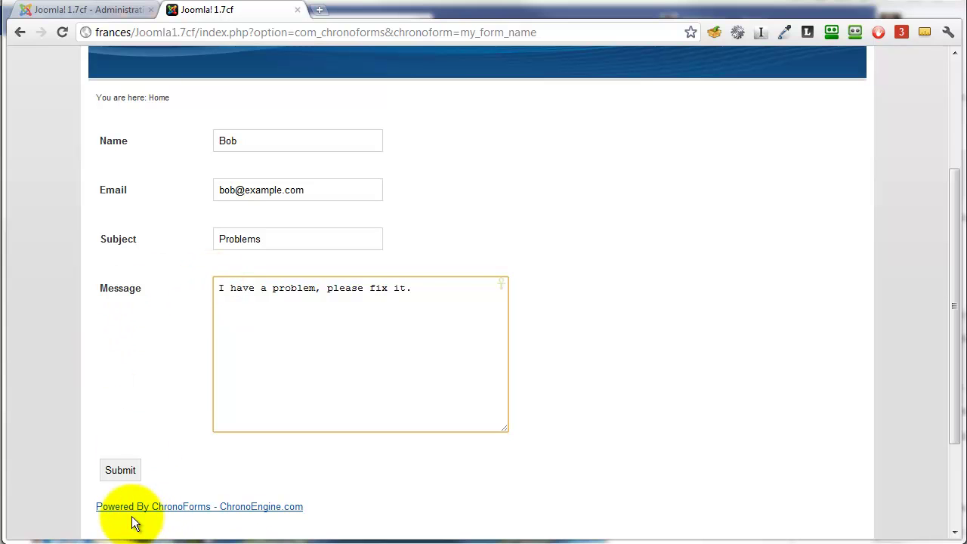
{"action": "left_click", "coordinate": [127, 474]}
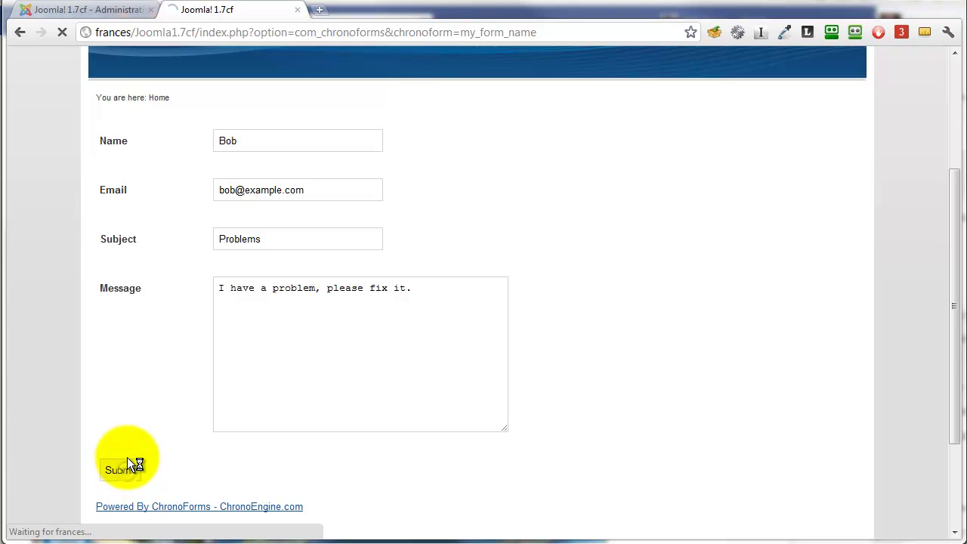
{"action": "scroll", "coordinate": [238, 374], "scroll_direction": "down", "scroll_amount": 2}
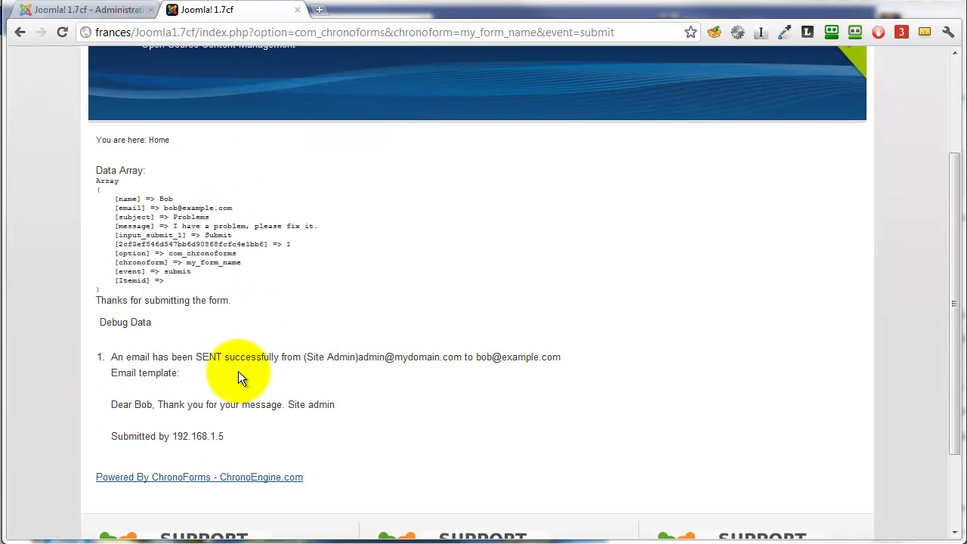